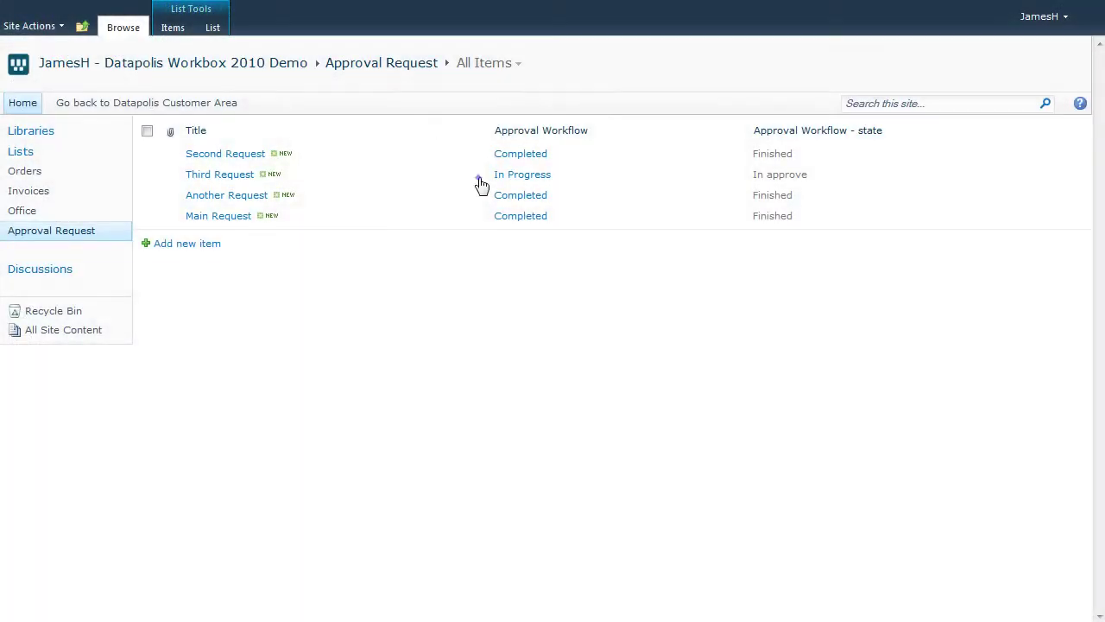
# - Launch the Reject action on Third Request in the Approval Request list and confirm it with the comment "This is some comment."
pyautogui.click(483, 177)
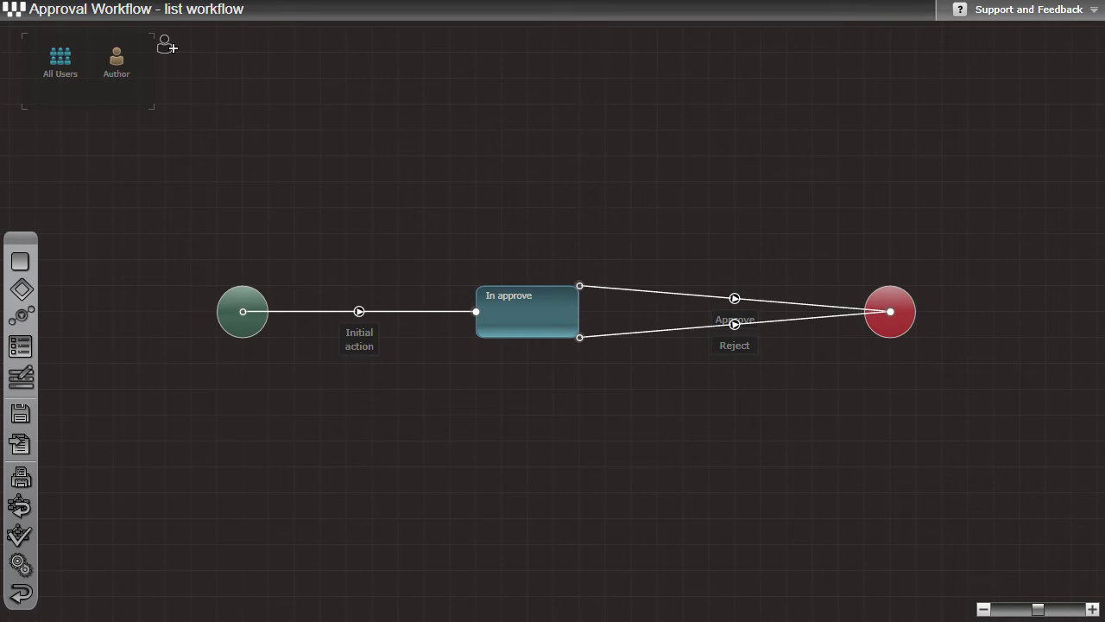
pyautogui.click(20, 592)
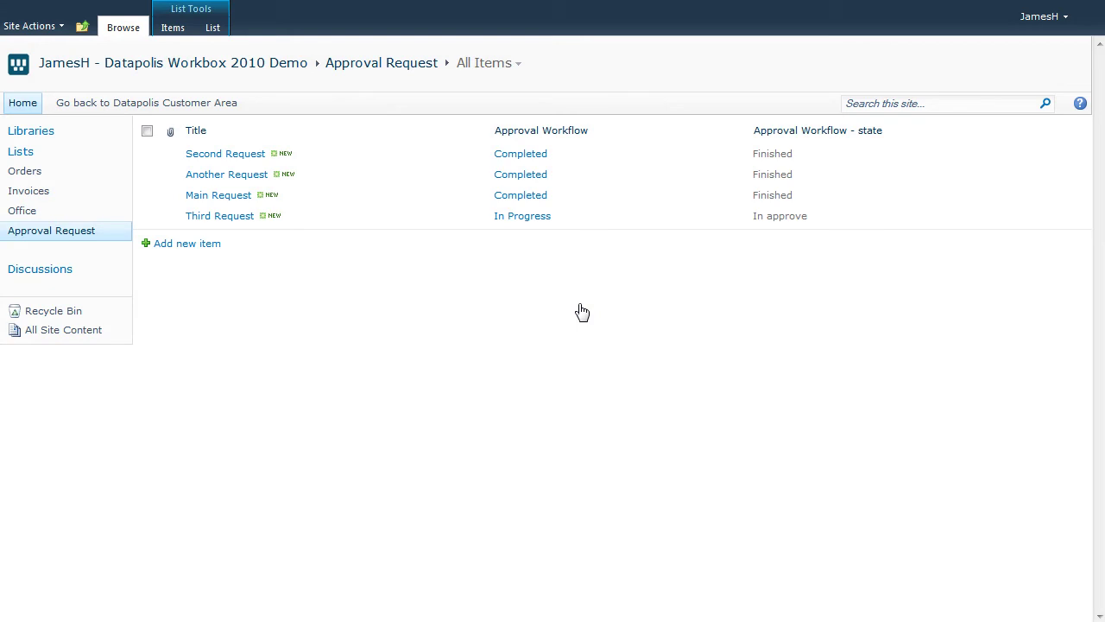
pyautogui.click(484, 216)
pyautogui.click(388, 272)
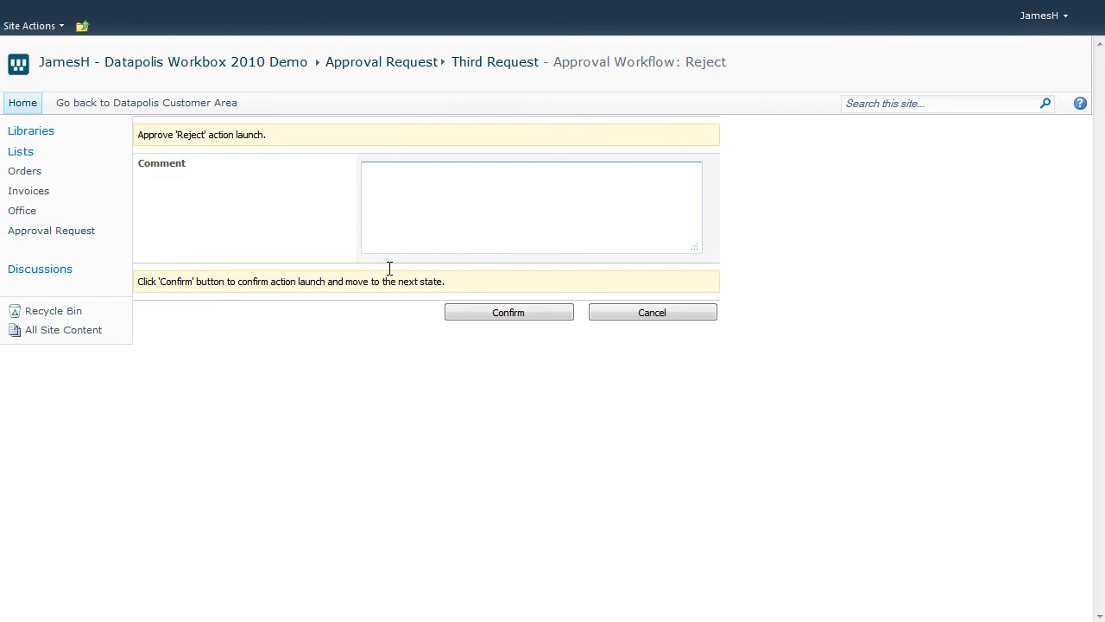
pyautogui.click(462, 207)
pyautogui.write('This is some comment.')
pyautogui.click(516, 312)
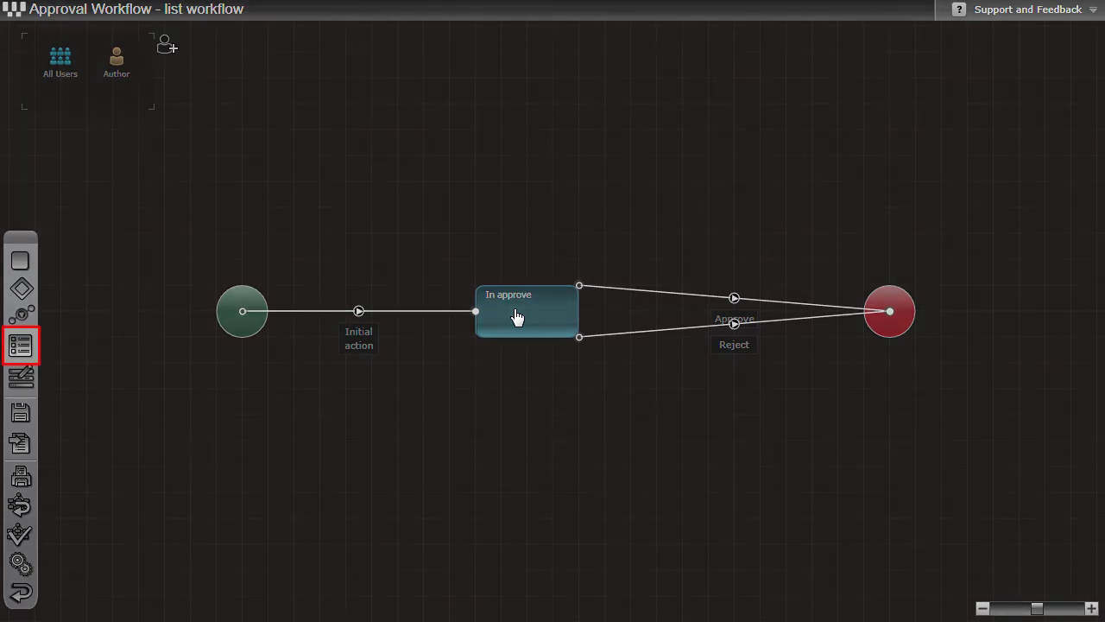
# - Create a workflow variable named Comment with the type String
pyautogui.click(19, 349)
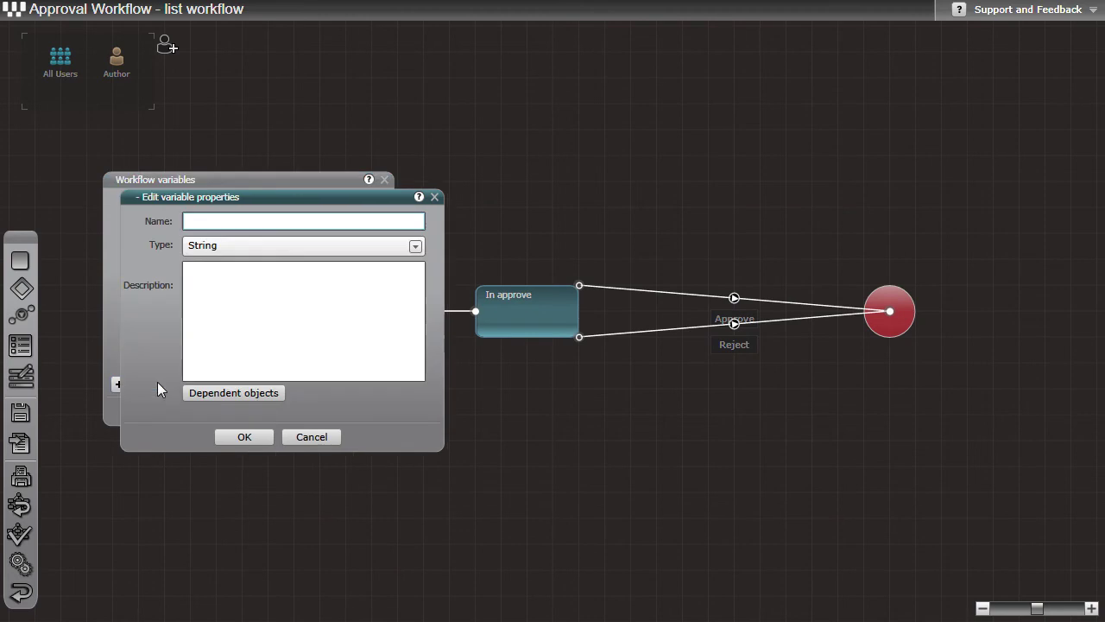
pyautogui.click(158, 384)
pyautogui.write('Comment')
pyautogui.click(415, 247)
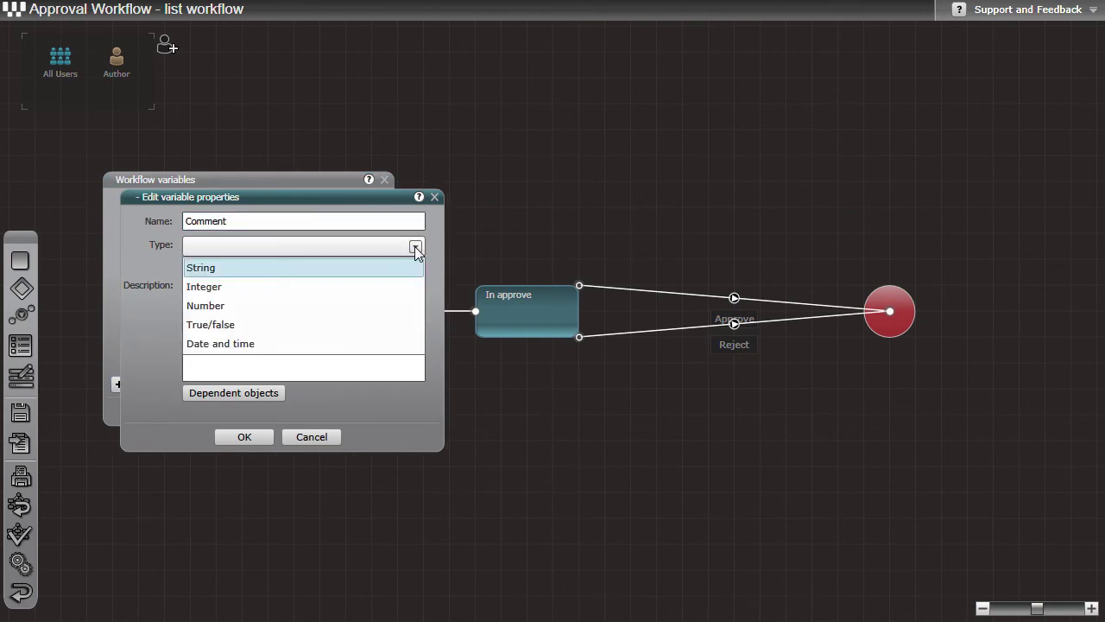
pyautogui.click(205, 269)
pyautogui.click(243, 437)
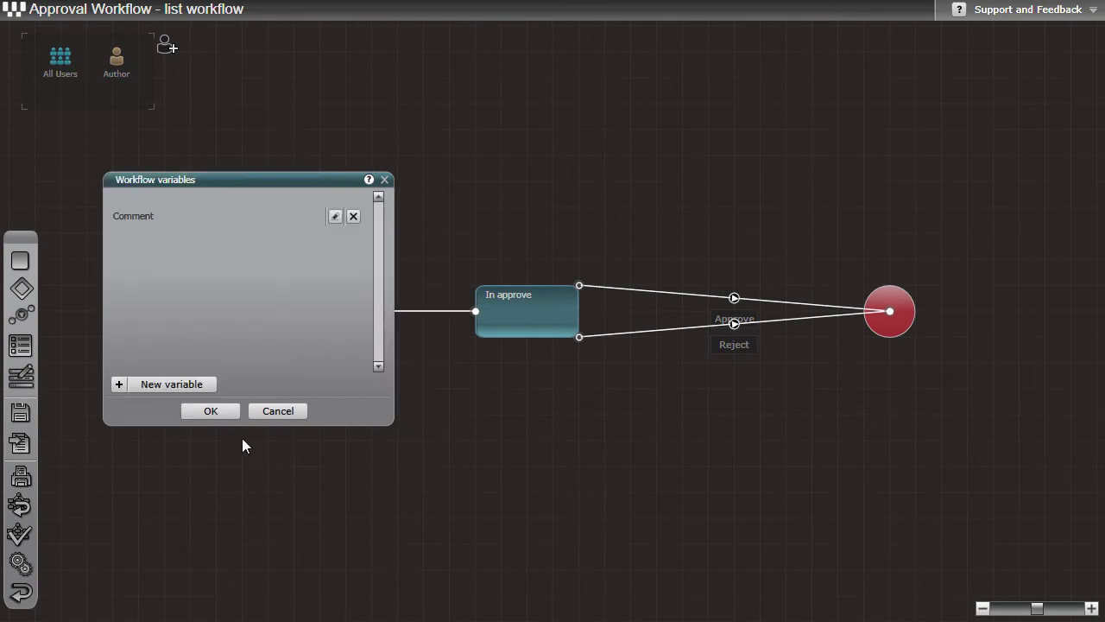
# - Add a second workflow variable named Decision date with the type Date and time, and save the workflow variables
pyautogui.click(191, 384)
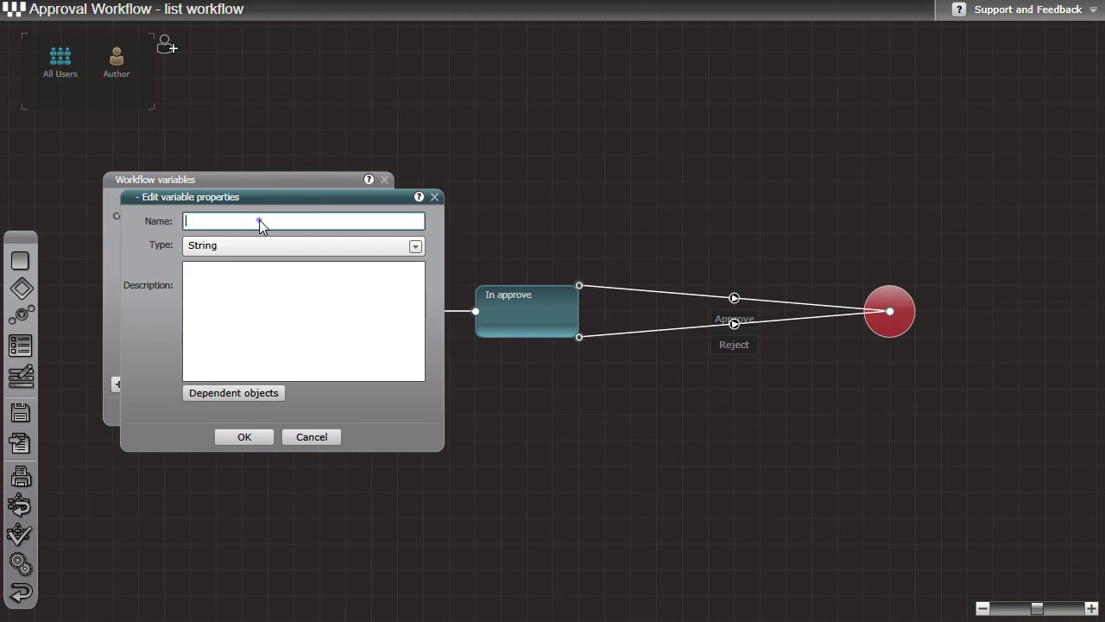
pyautogui.write('Decision date')
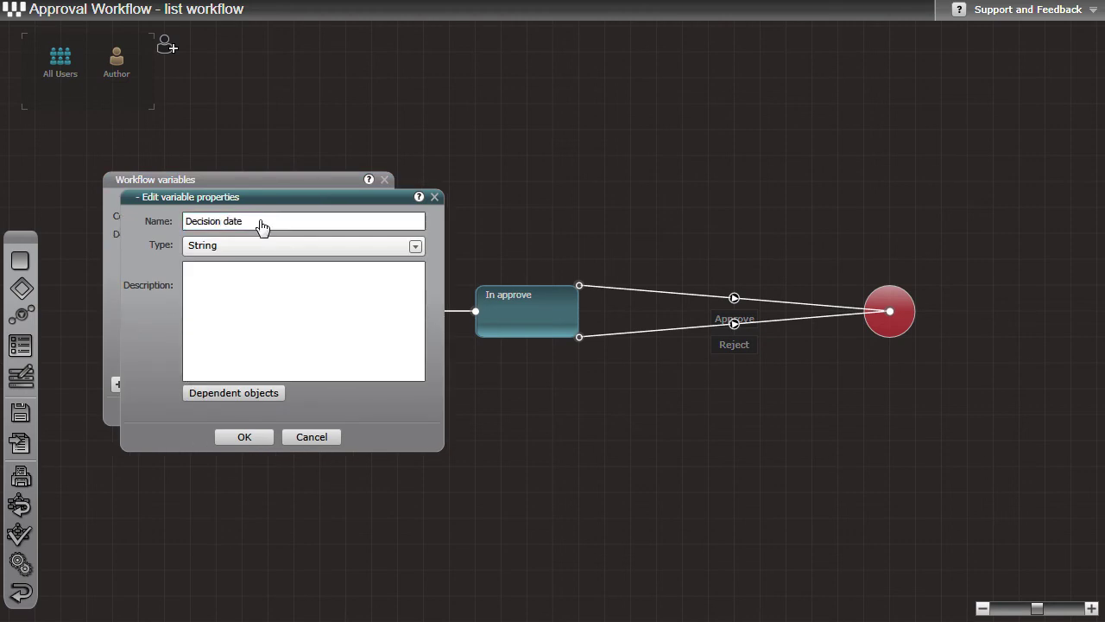
pyautogui.click(416, 247)
pyautogui.click(243, 343)
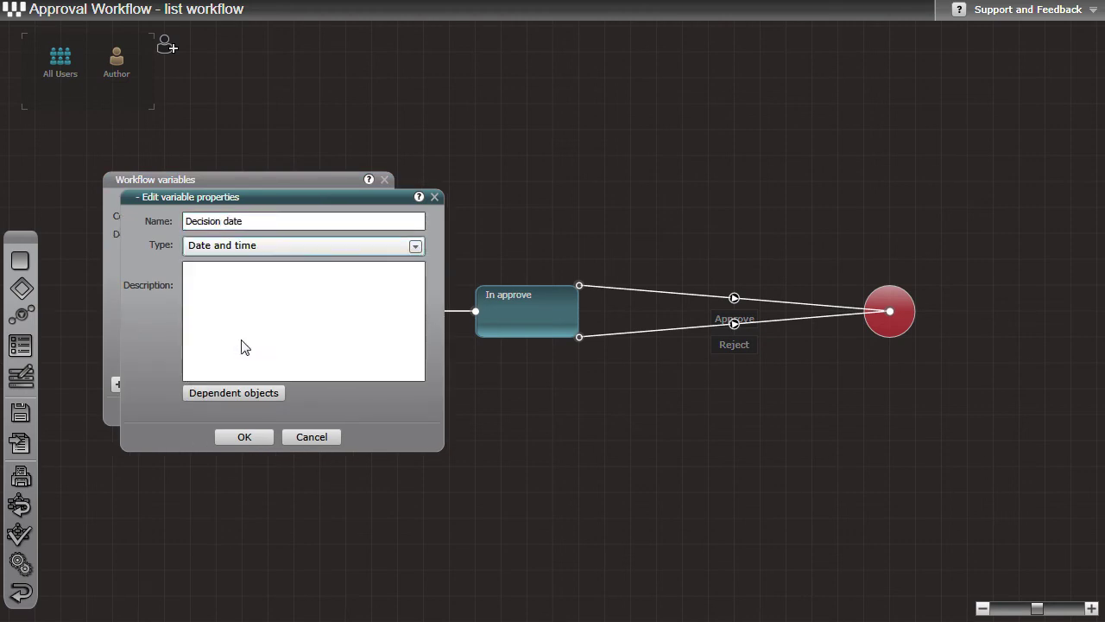
pyautogui.click(244, 437)
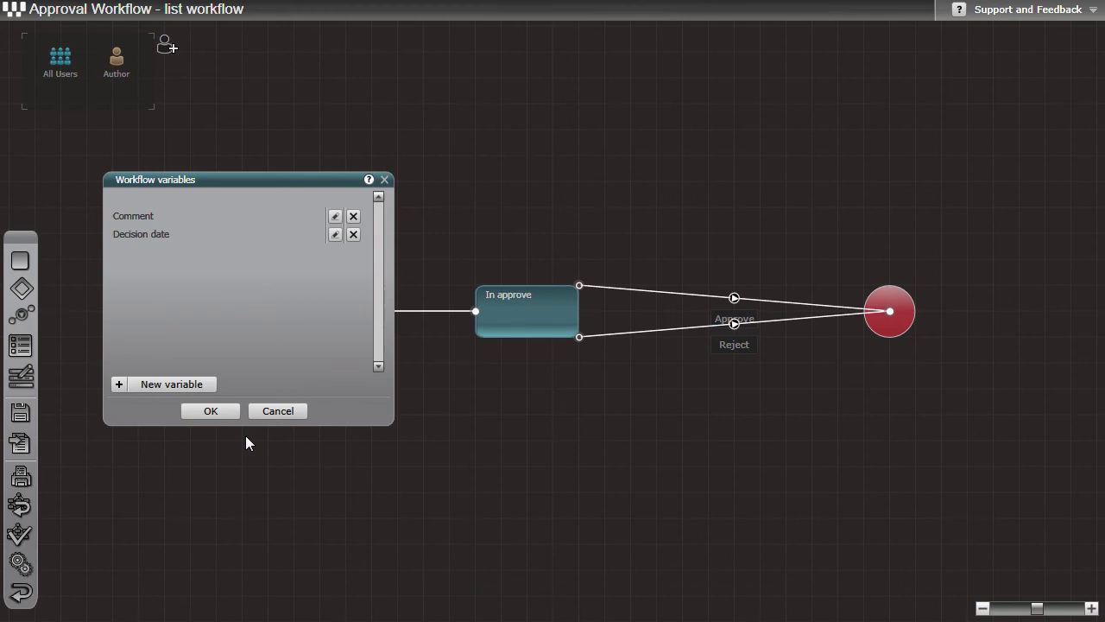
pyautogui.click(212, 412)
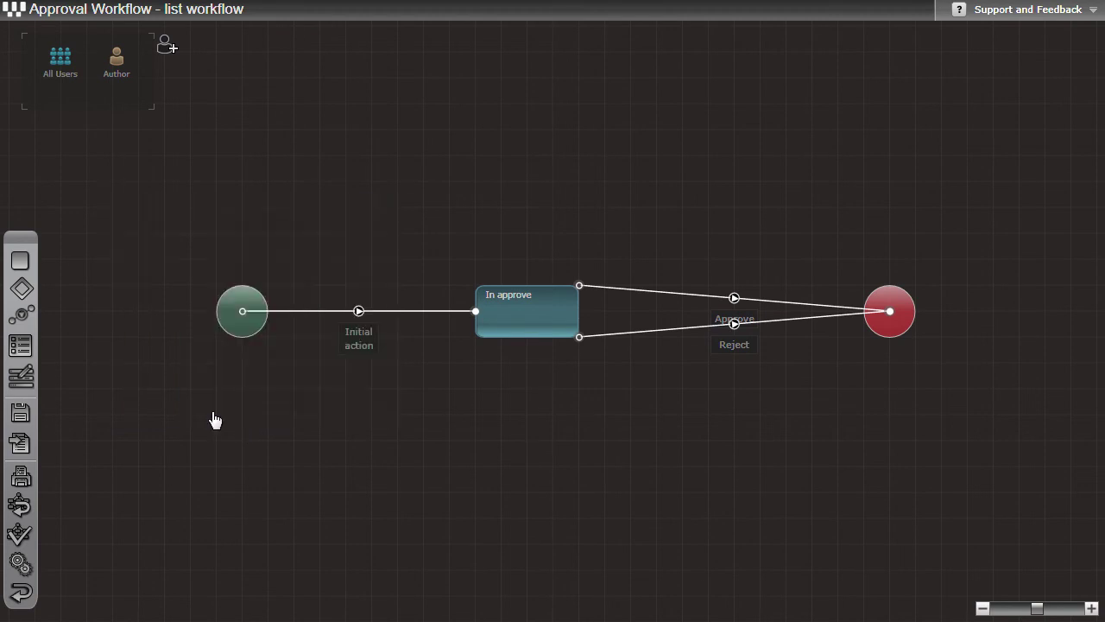
# - Add the Comment variable as a field on the Reject action's launch form and save the action's properties
pyautogui.doubleClick(736, 346)
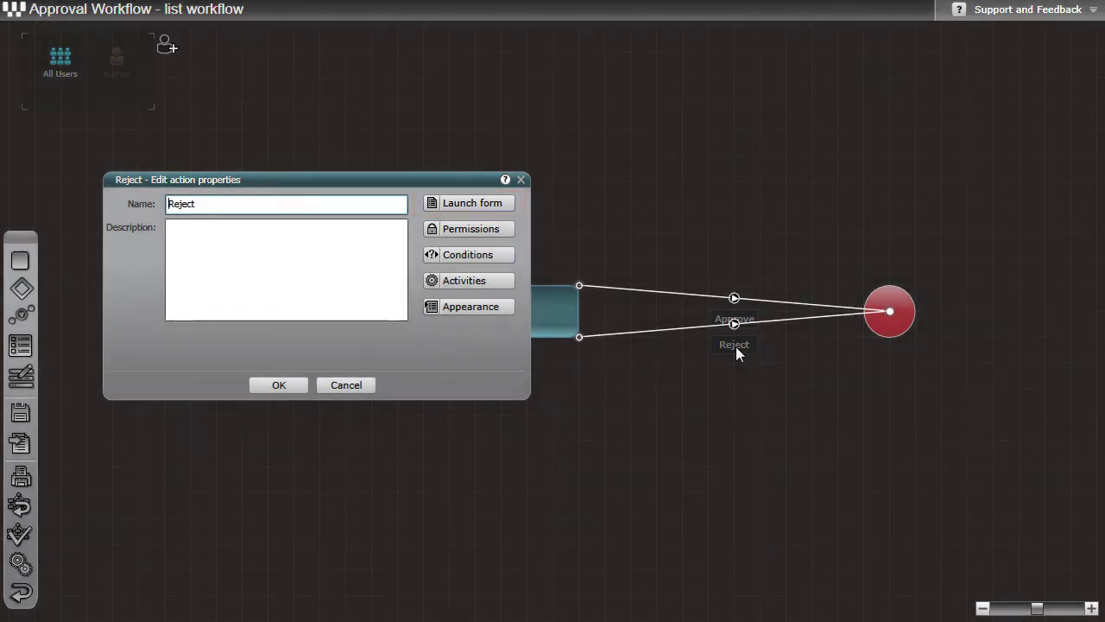
pyautogui.click(483, 204)
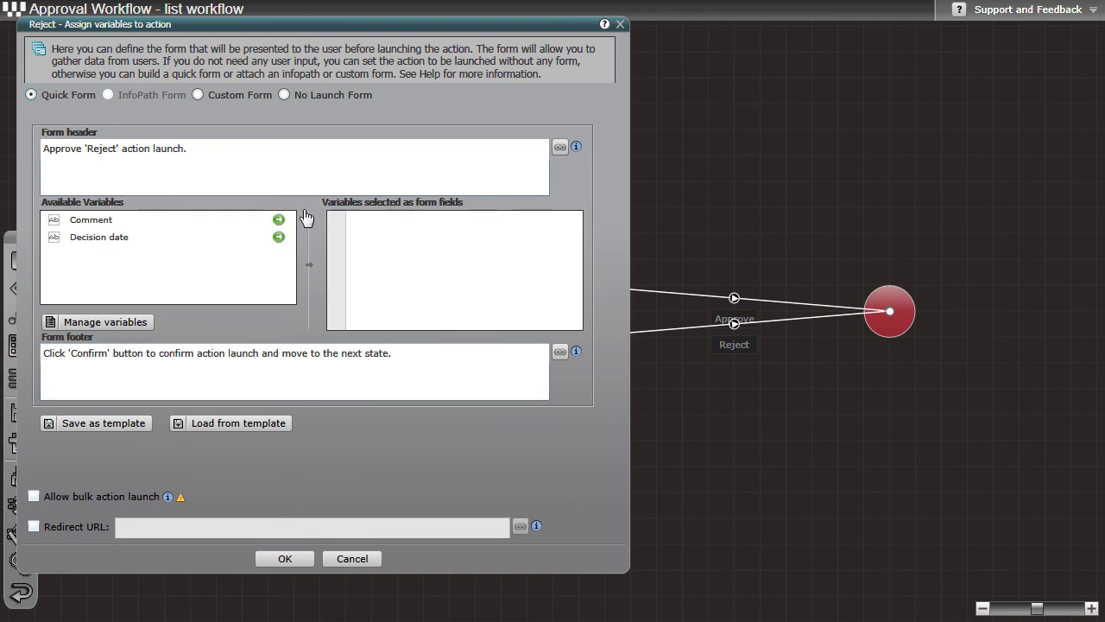
pyautogui.click(279, 221)
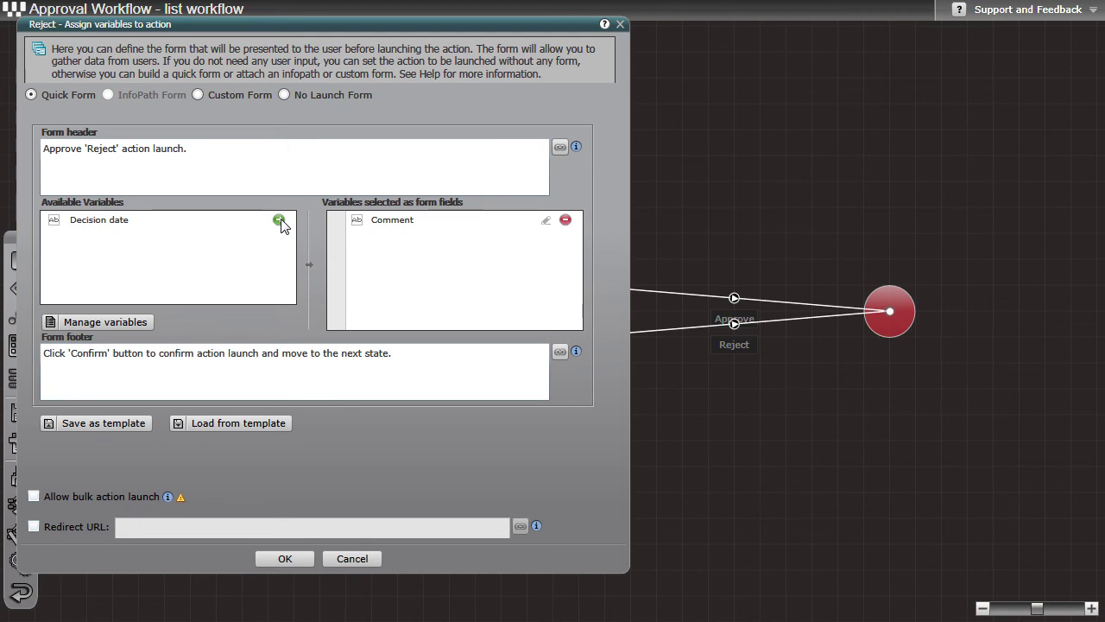
pyautogui.click(282, 558)
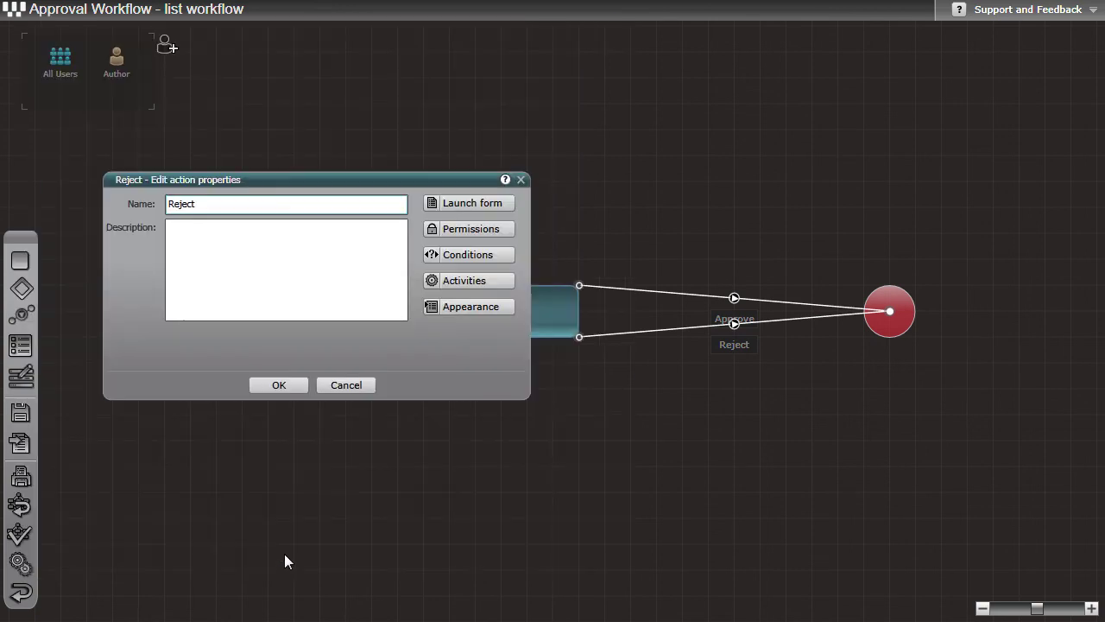
pyautogui.click(289, 391)
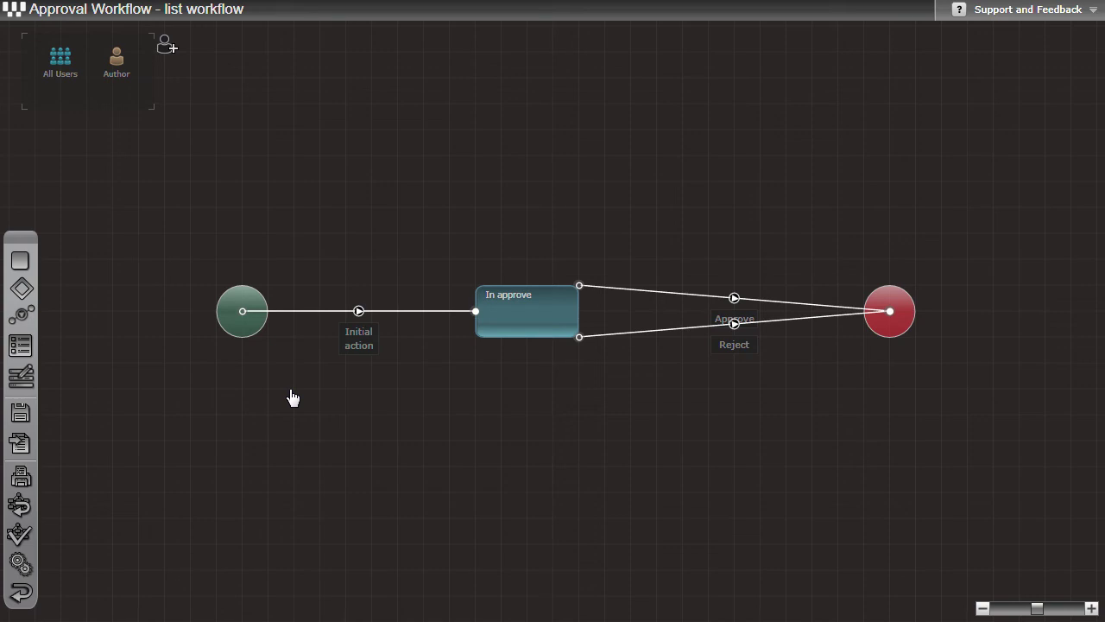
# - Add the Comment and Decision date variables as fields on the Approve action's launch form and save the action's properties
pyautogui.doubleClick(731, 322)
pyautogui.click(472, 203)
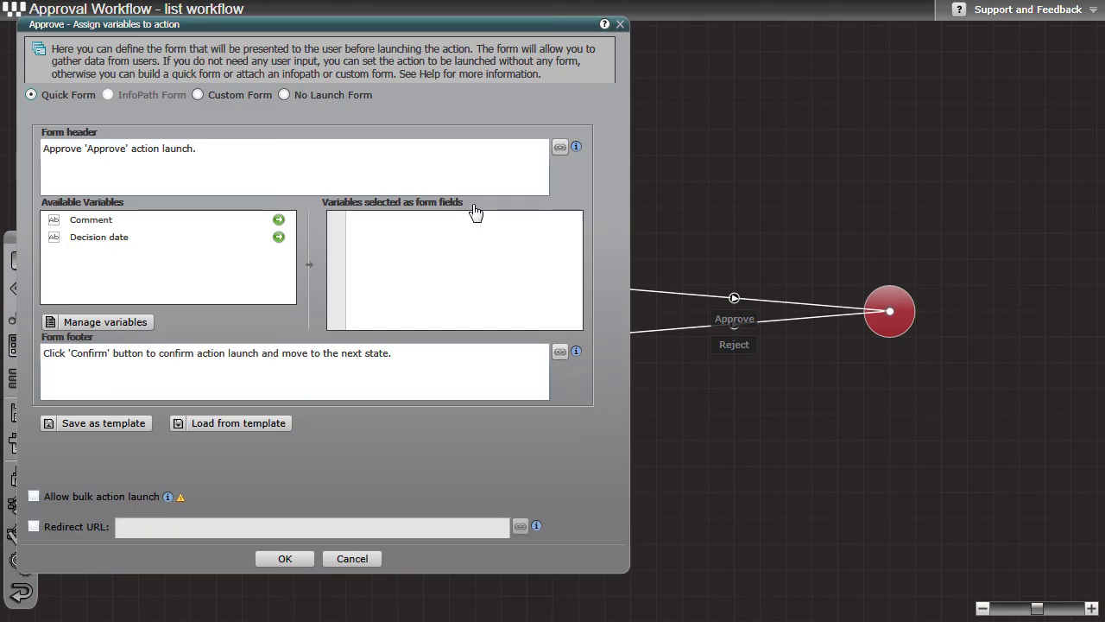
pyautogui.click(278, 219)
pyautogui.click(279, 219)
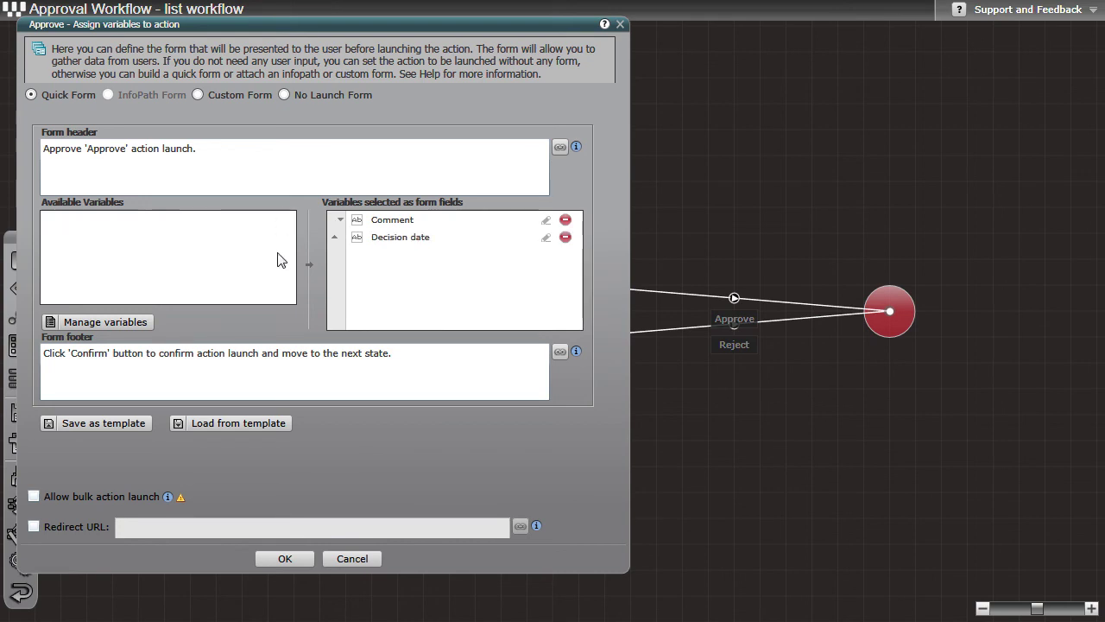
pyautogui.click(284, 558)
pyautogui.click(291, 387)
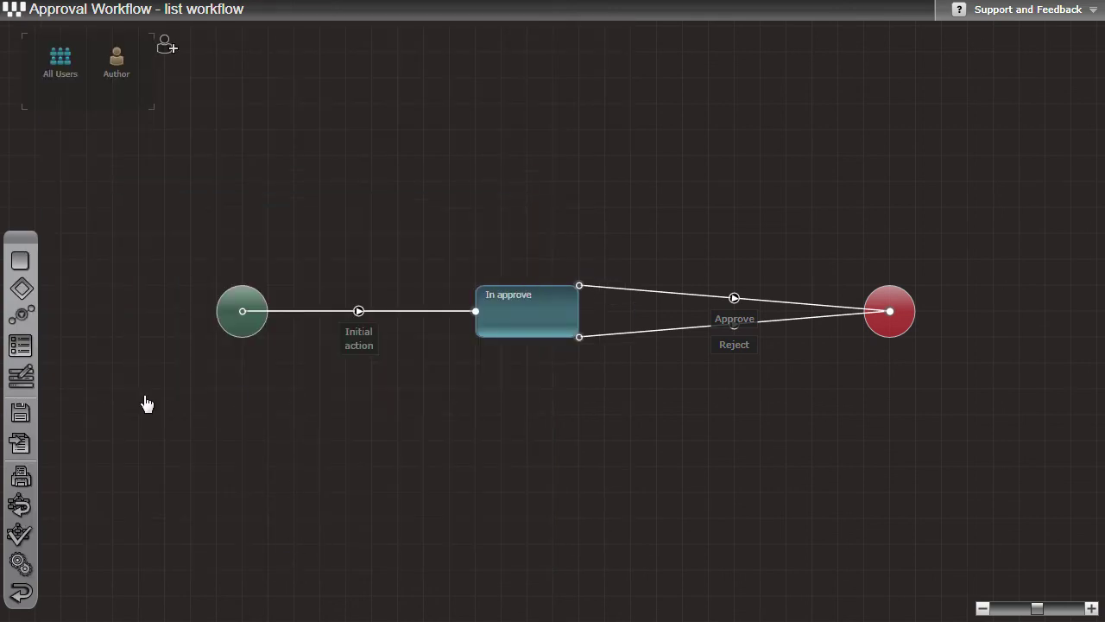
# - Deploy the updated Approval Workflow and return to the Approval Request list
pyautogui.click(28, 450)
pyautogui.click(556, 360)
pyautogui.click(21, 593)
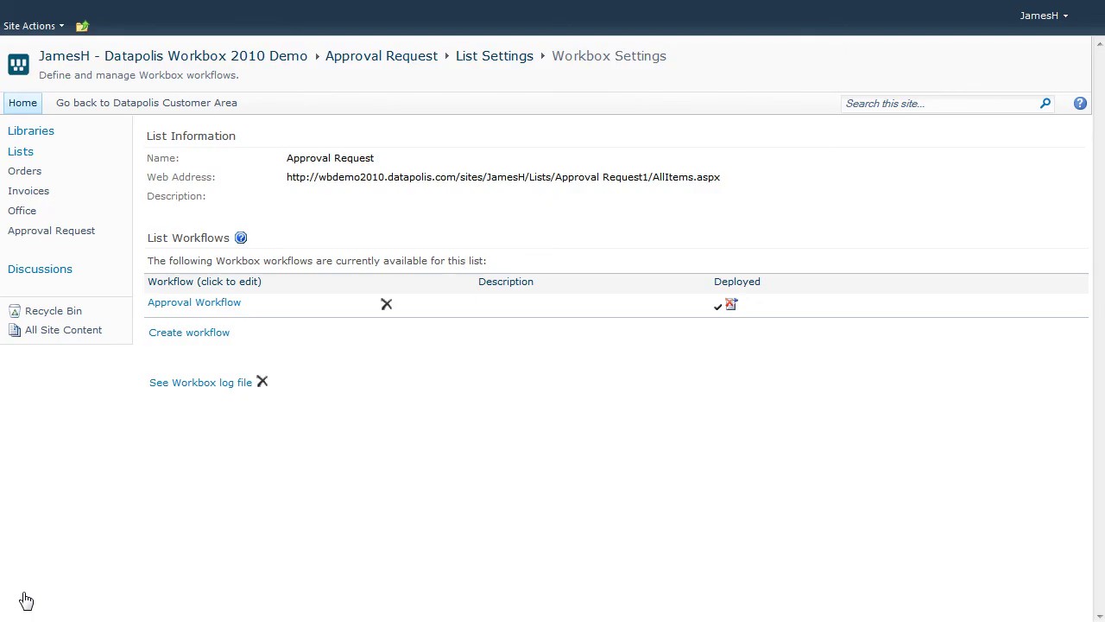
pyautogui.click(60, 231)
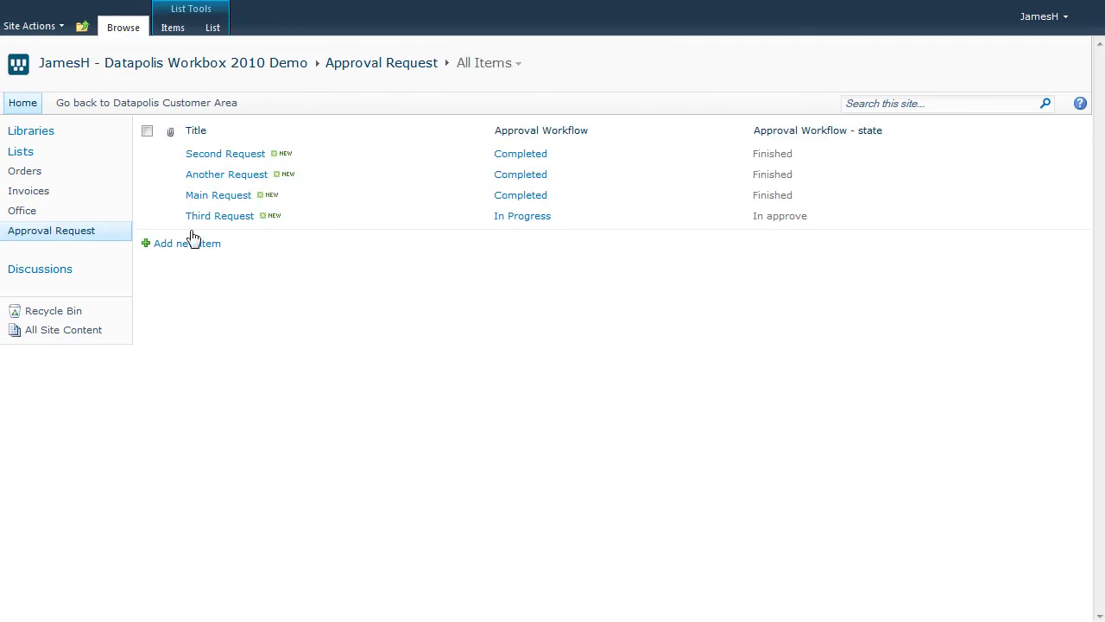
# - Check the Reject launch form for Third Request, then cancel it without launching the action
pyautogui.click(485, 216)
pyautogui.click(380, 273)
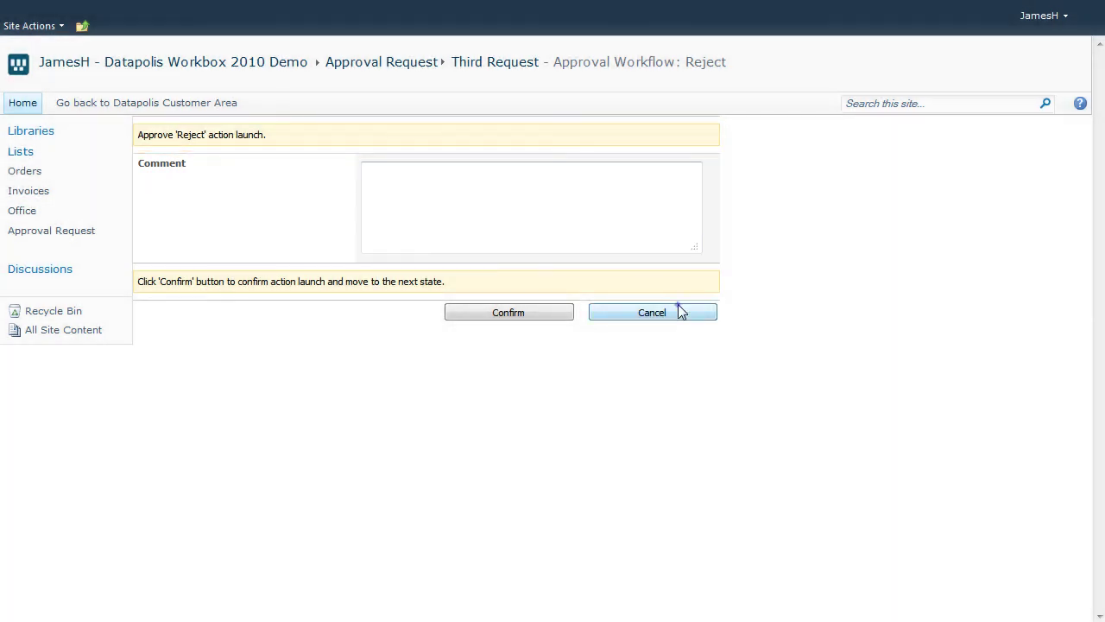
pyautogui.click(681, 313)
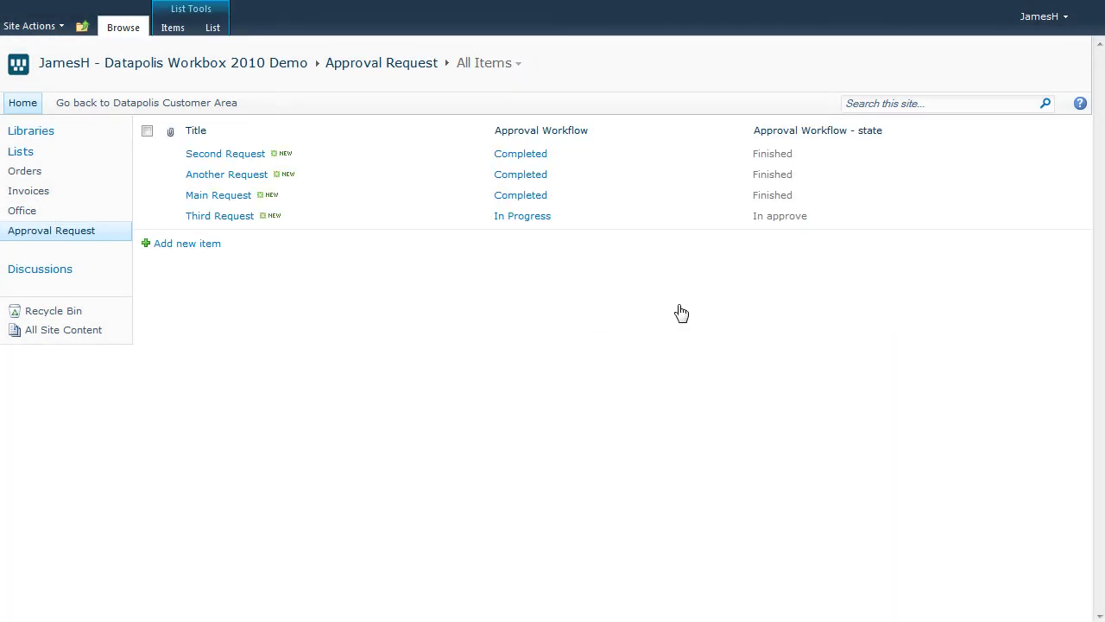
# - Check the fields on the Approve launch form for Third Request, then cancel it without launching the action
pyautogui.click(484, 217)
pyautogui.click(390, 254)
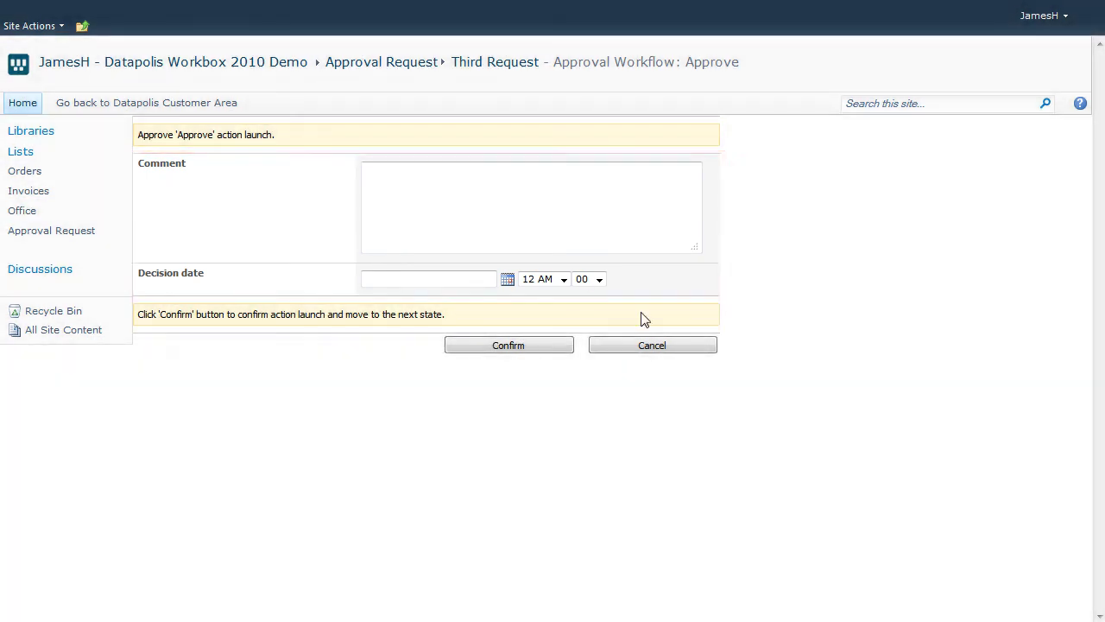
pyautogui.click(650, 346)
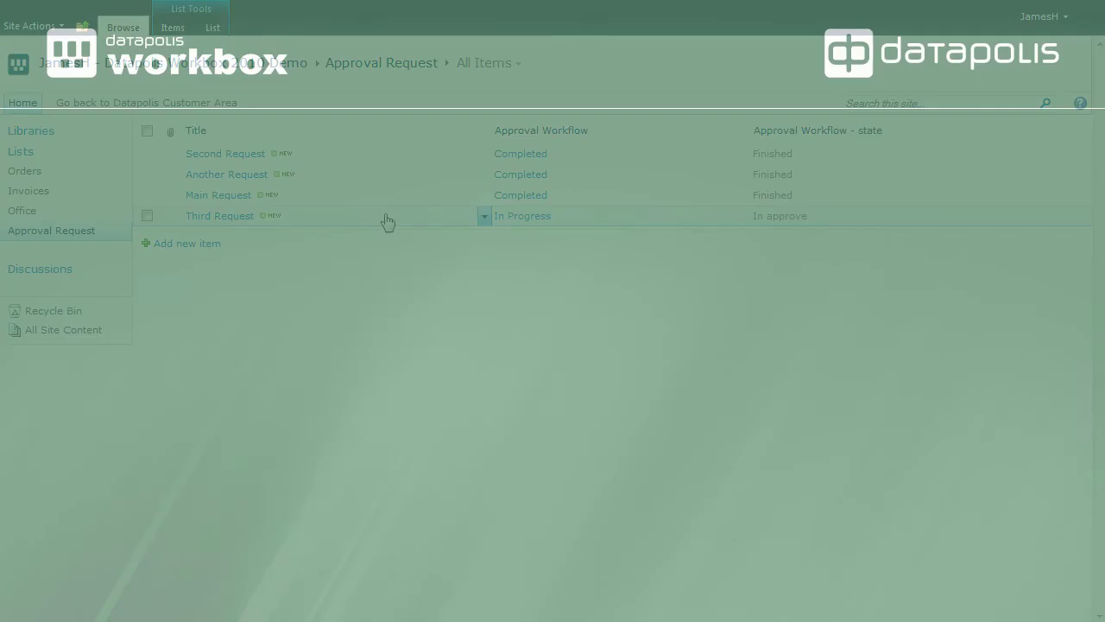